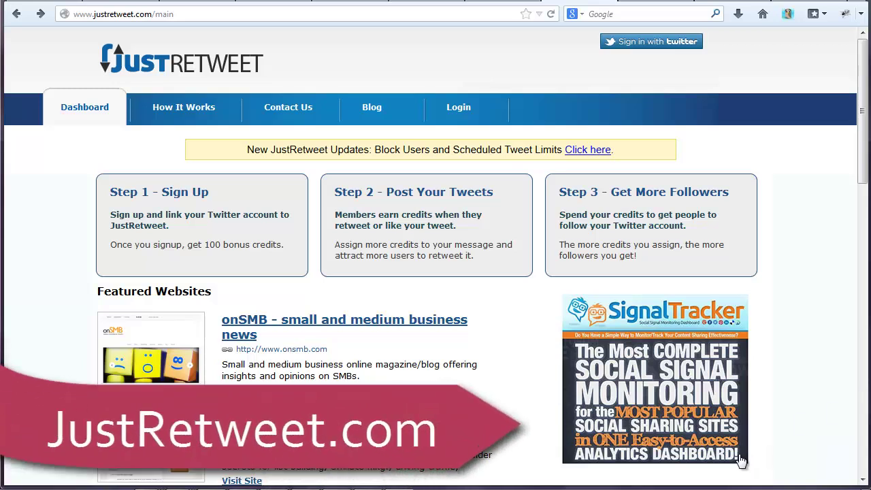
Start JustRetweet's 'Sign in with Twitter' so Twitter asks to authorize the Justretweet2 app
click(674, 49)
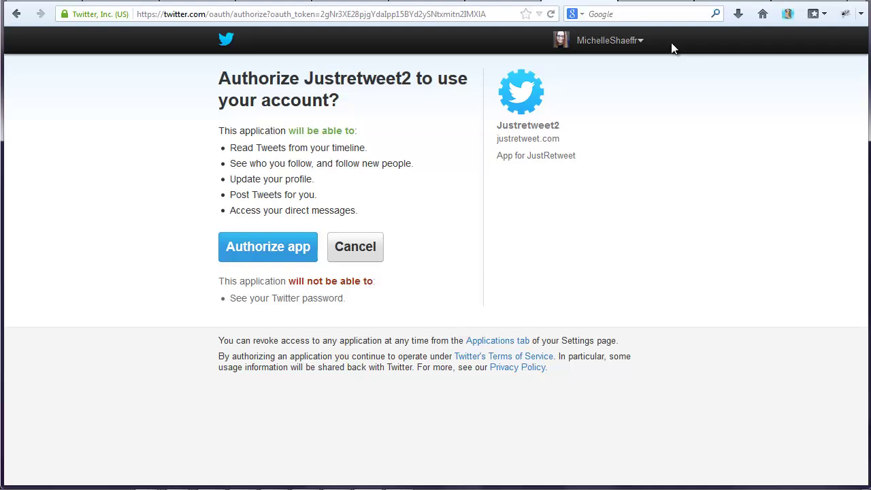
Approve the Justretweet2 app on Twitter to reach the dashboard showing 129 credits
click(279, 252)
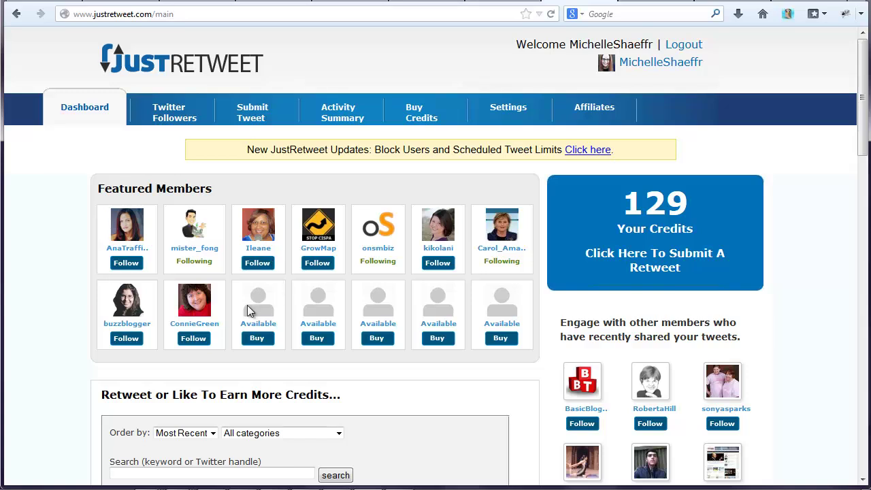
Follow the first member in the Featured Members grid, getting an 'Already following' notice
click(125, 264)
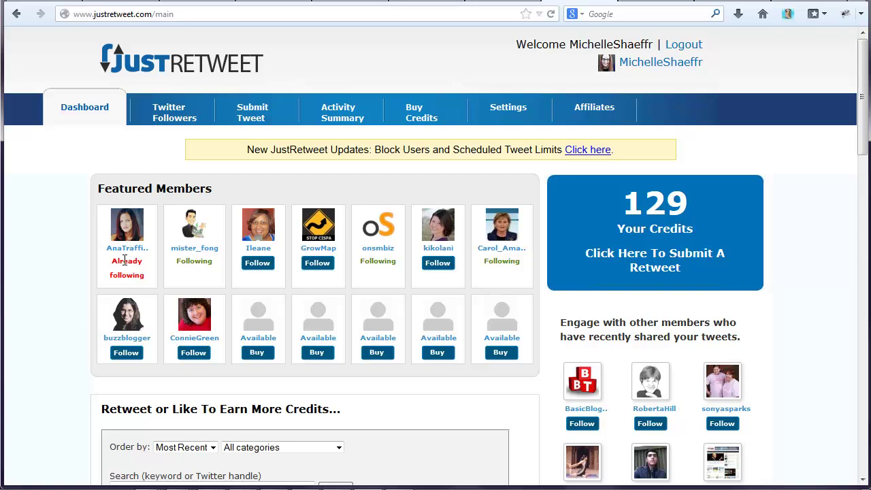
Dismiss the colour-scheme prompt and schedule a retweet of AnaTrafficCafe's 25-credit CommentLuv Premium tweet
scroll(124, 261, down, 1)
scroll(124, 261, down, 1)
scroll(124, 263, down, 2)
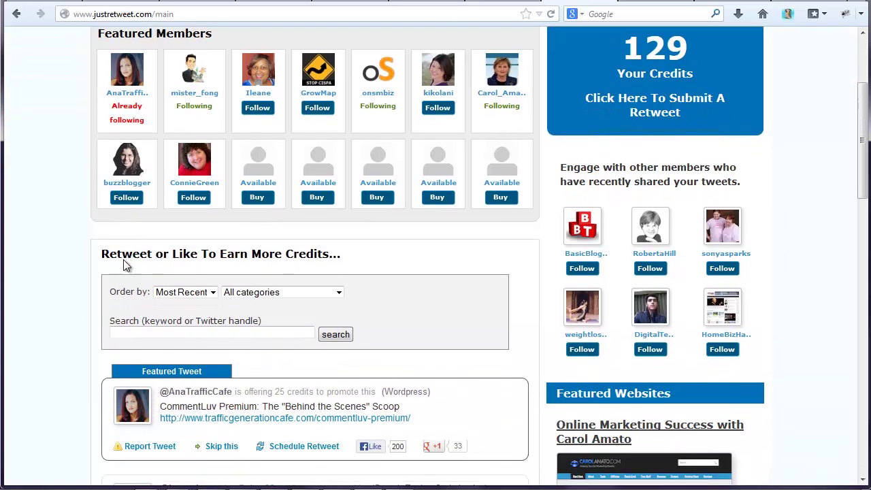
scroll(123, 266, down, 1)
scroll(123, 266, down, 2)
scroll(124, 265, down, 2)
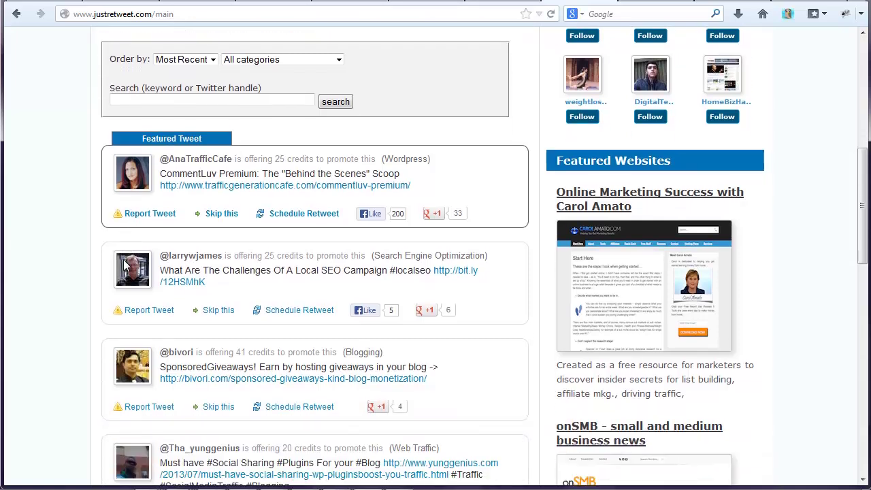
scroll(125, 266, down, 1)
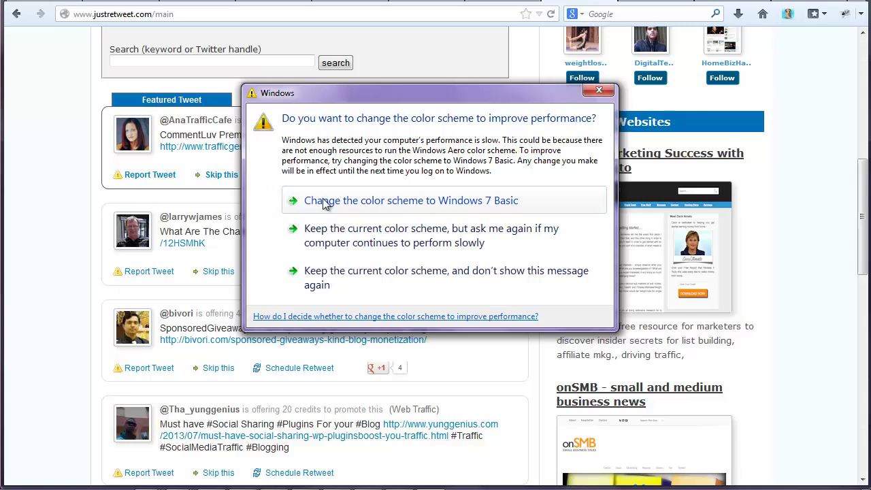
click(323, 277)
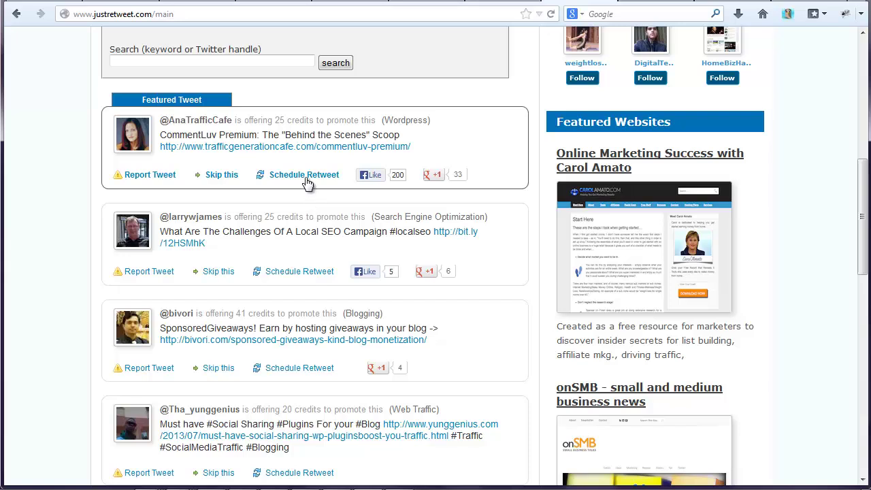
click(305, 178)
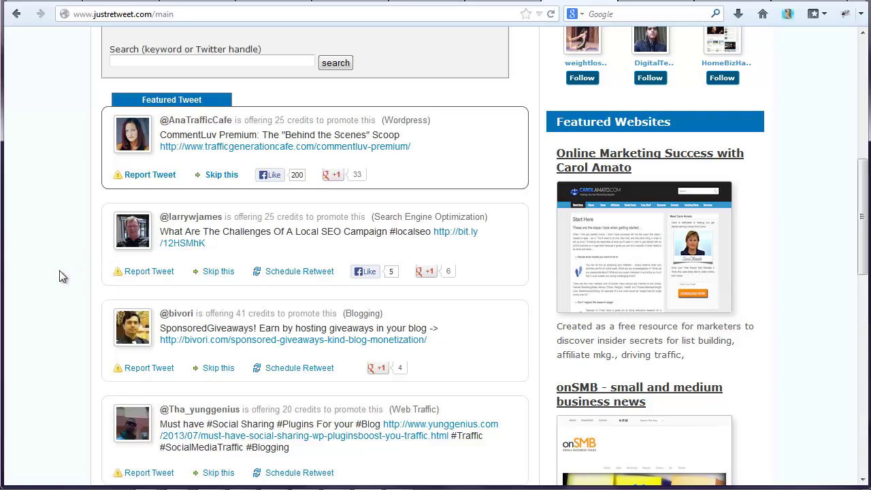
Browse the other promoted tweets, including DigitalTechbuz's credit offer, and confirm the balance is 154
scroll(60, 276, down, 1)
scroll(60, 276, down, 1)
scroll(60, 276, down, 3)
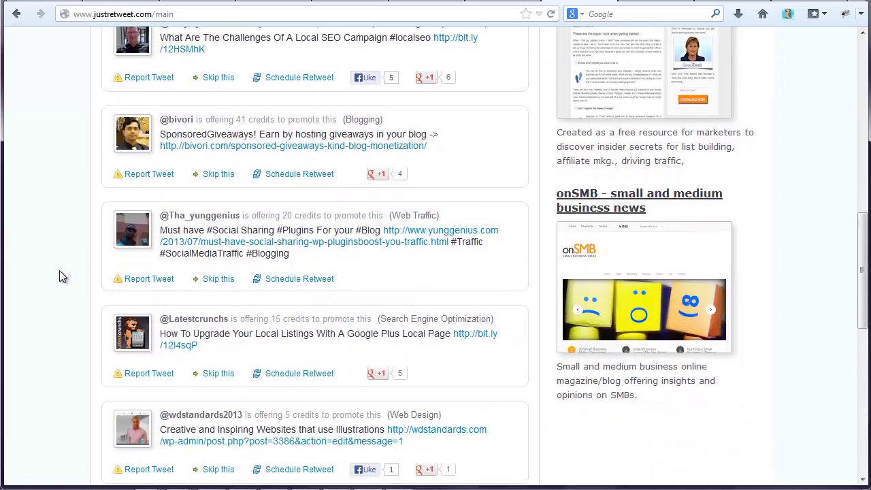
scroll(60, 276, down, 1)
scroll(60, 276, down, 3)
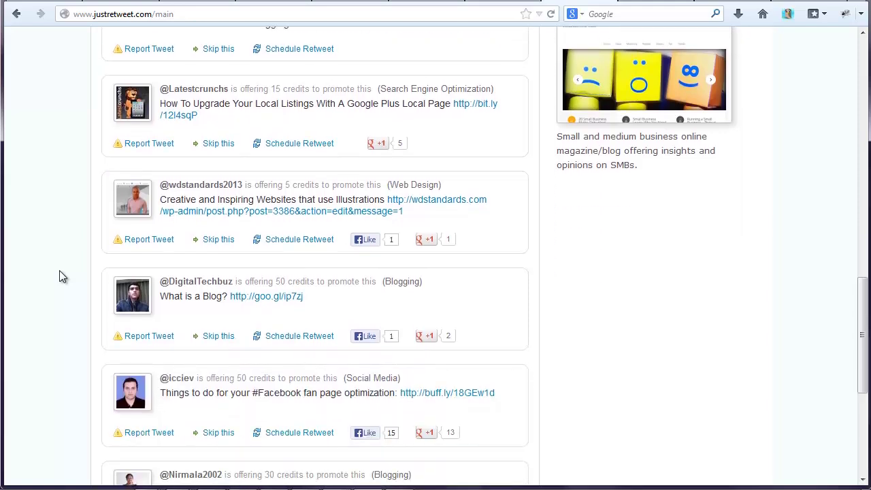
scroll(59, 276, down, 1)
scroll(59, 276, down, 1)
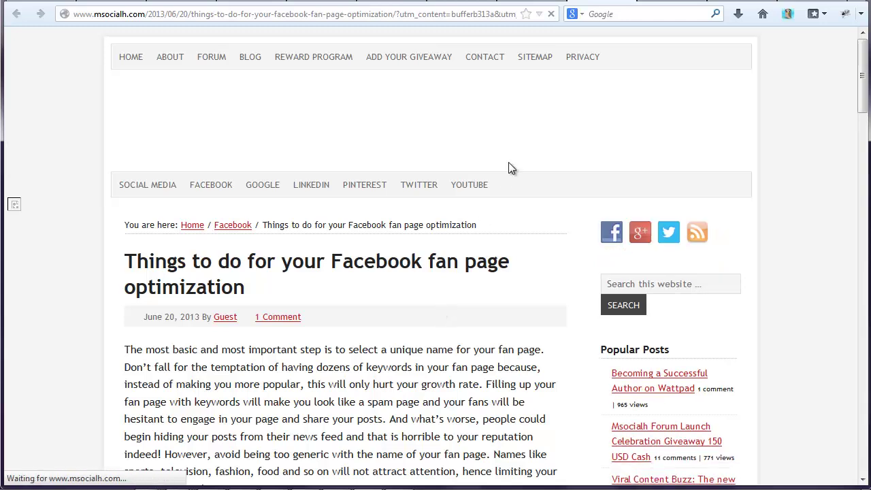
click(539, 2)
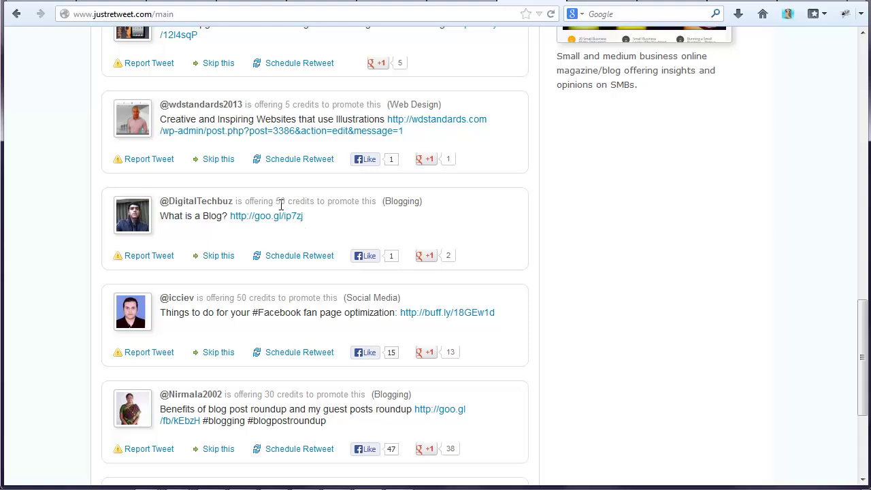
drag(310, 202, 273, 199)
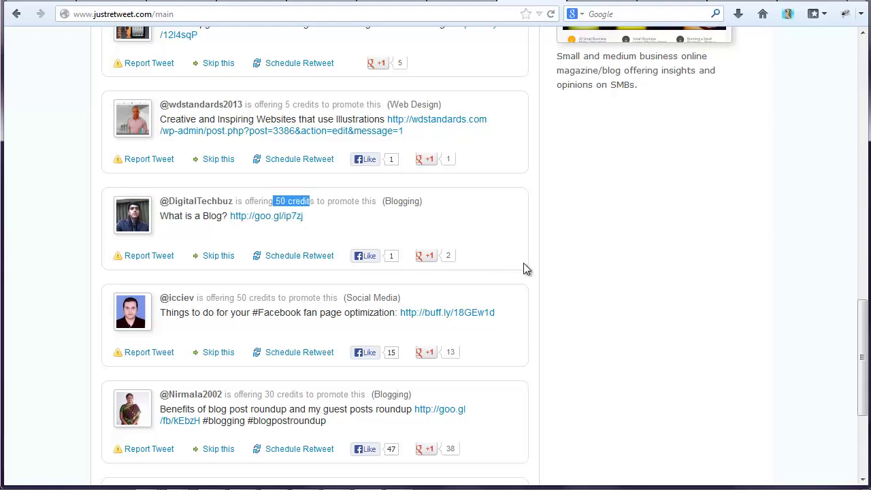
click(348, 119)
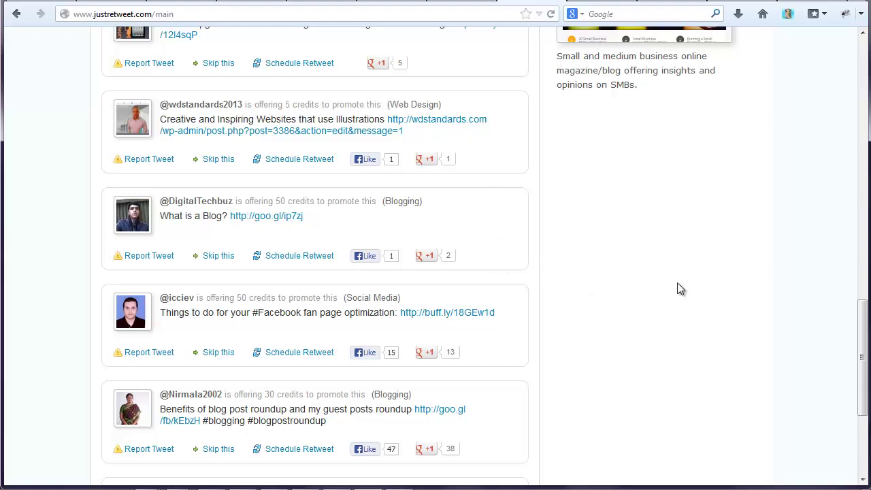
mouse_move(862, 327)
mouse_down()
mouse_move(861, 366)
mouse_move(863, 72)
mouse_up()
scroll(861, 366, down, 2)
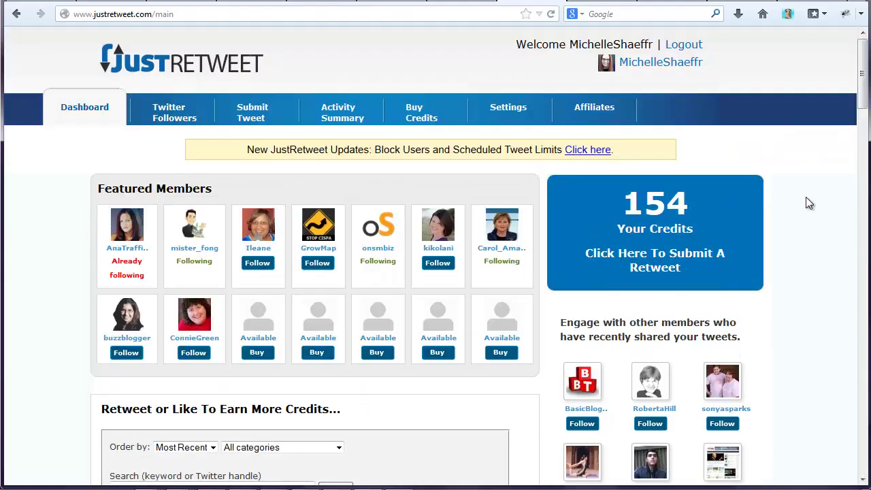
Open the Submit Tweet form with an empty Tweet box, then move to the michelleshaeffer.com blog
click(668, 260)
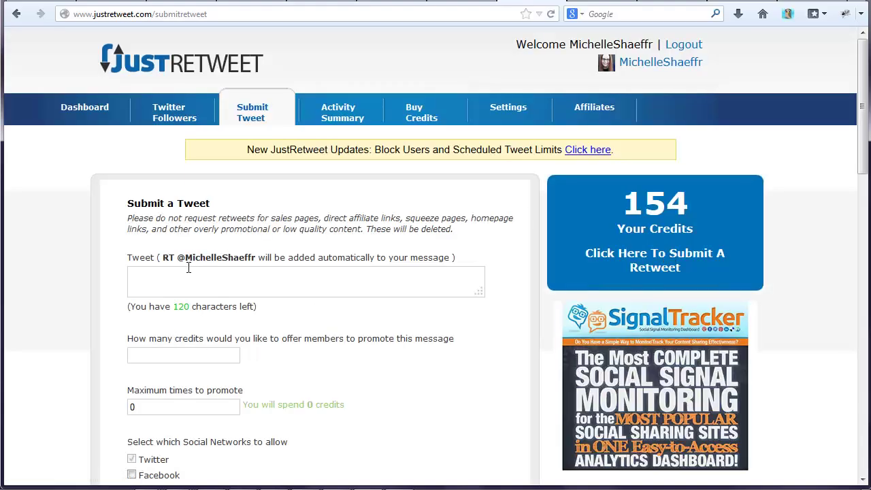
click(212, 283)
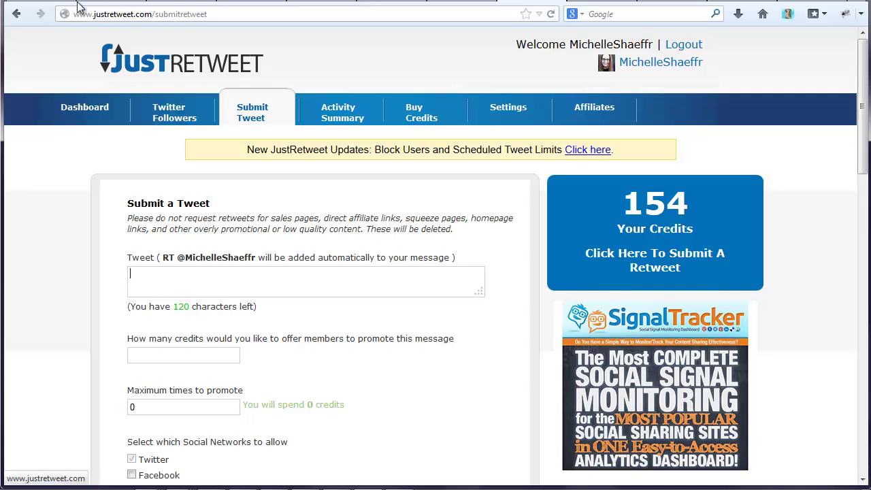
click(53, 1)
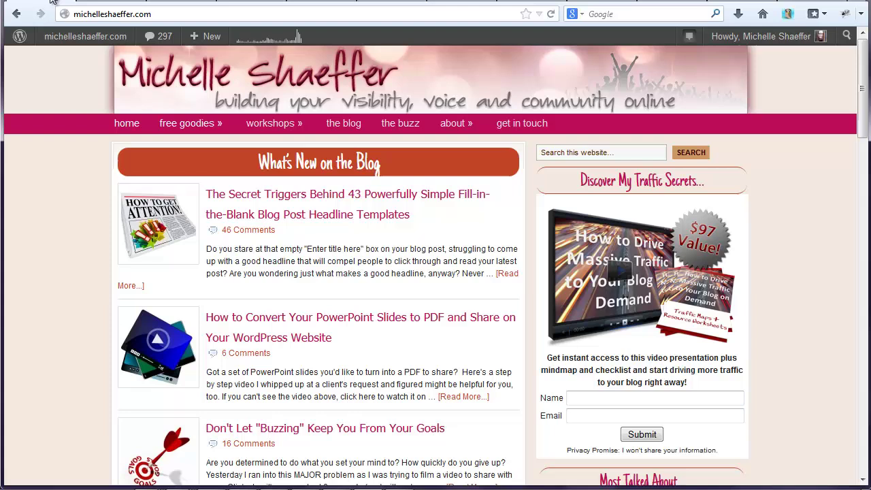
Paste the Secret Triggers headline templates post's headline into the JustRetweet Tweet box
click(300, 222)
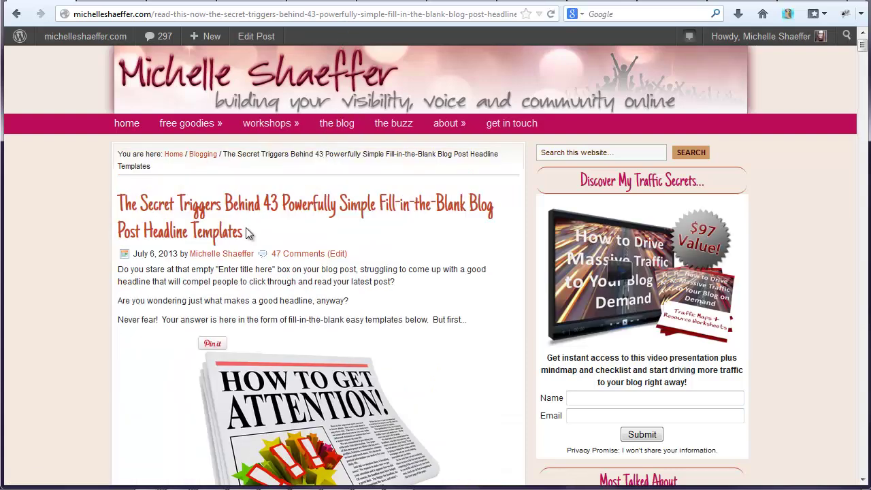
drag(244, 234, 117, 203)
key(ctrl+c)
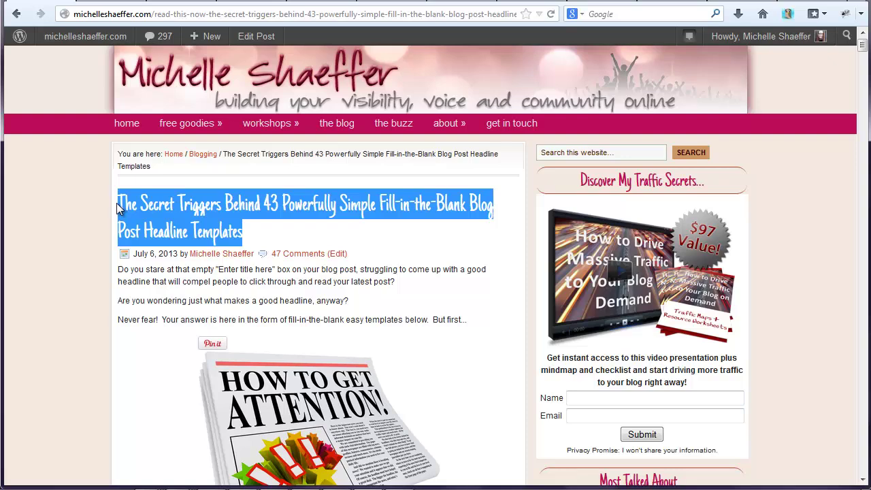
click(519, 0)
click(308, 282)
key(ctrl+v)
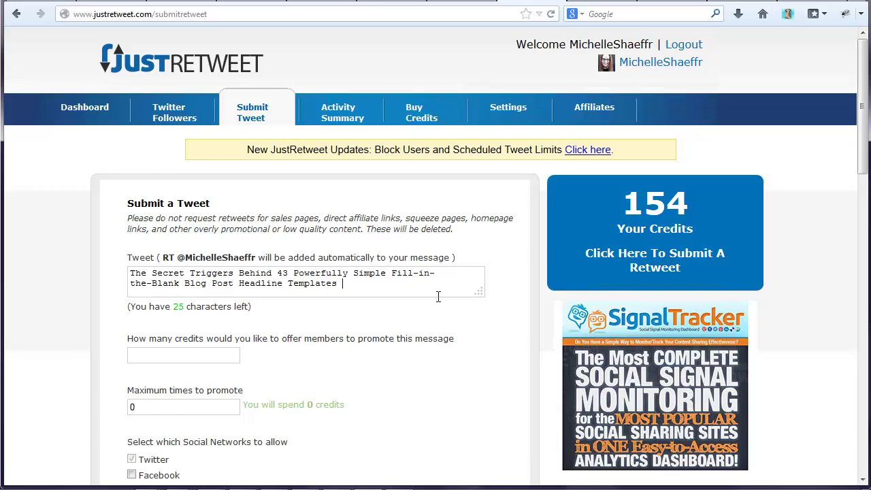
Cut the headline templates post's web address from the browser address bar
click(55, 1)
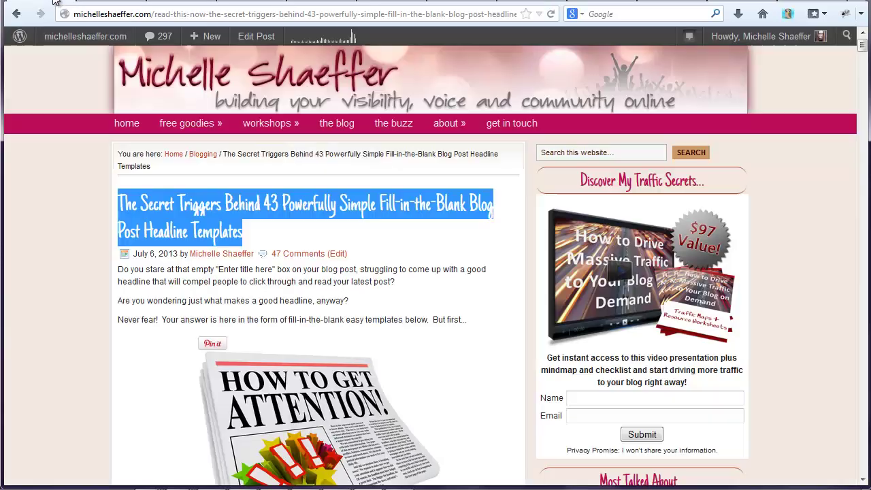
click(113, 16)
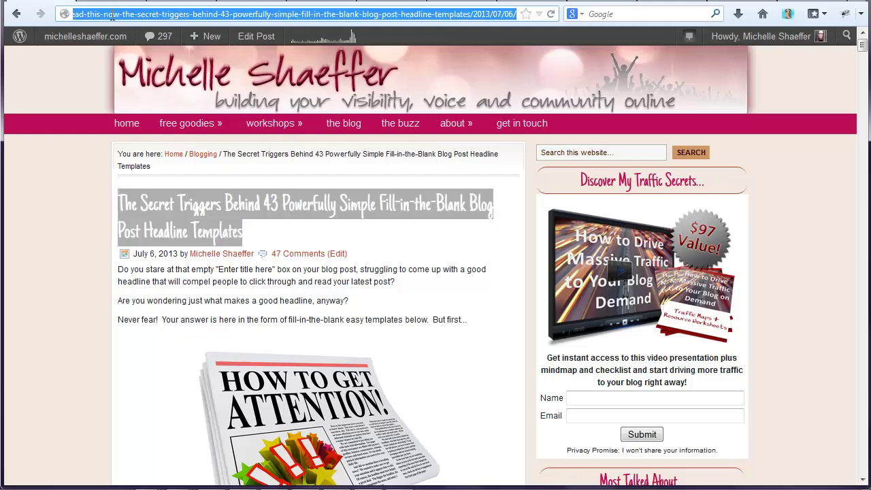
key(BackSpace)
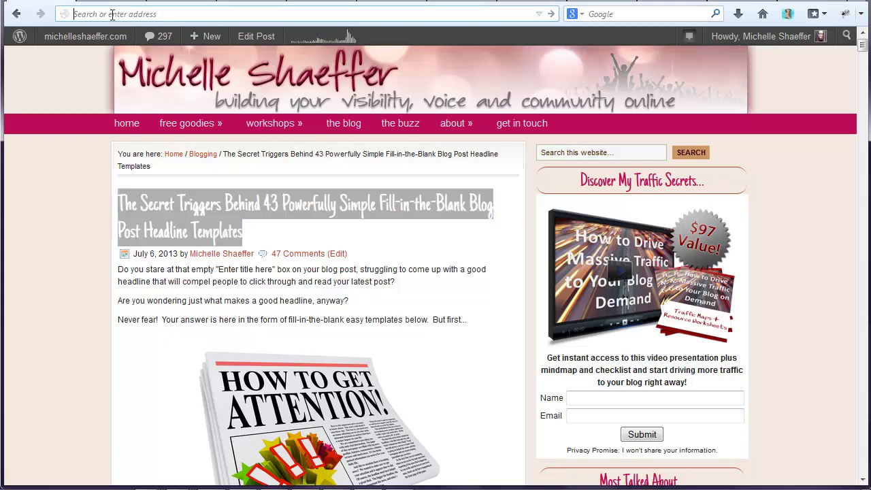
click(470, 1)
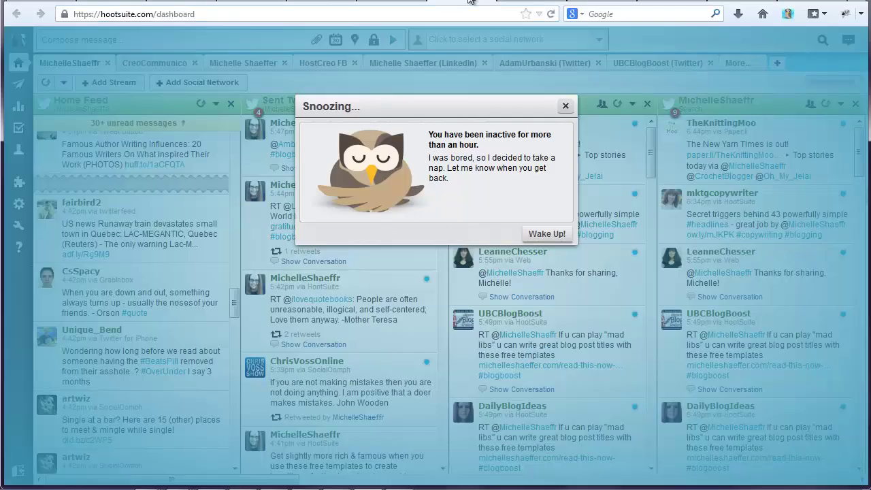
click(554, 235)
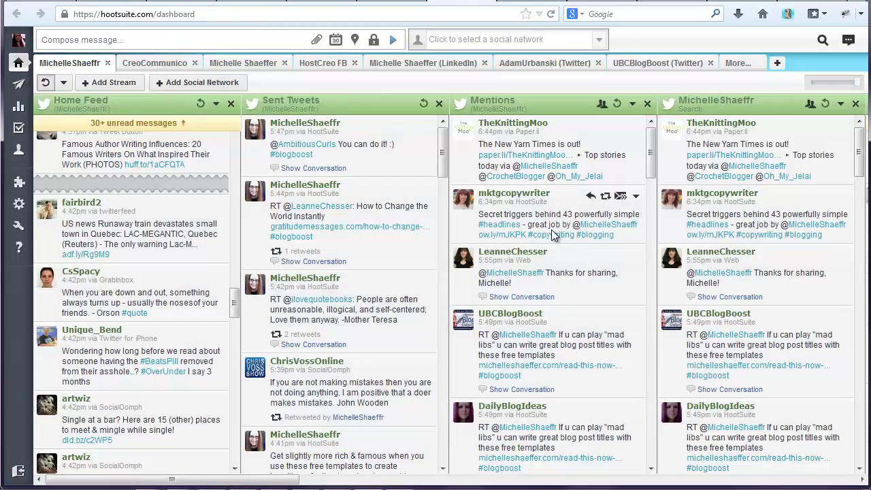
click(167, 39)
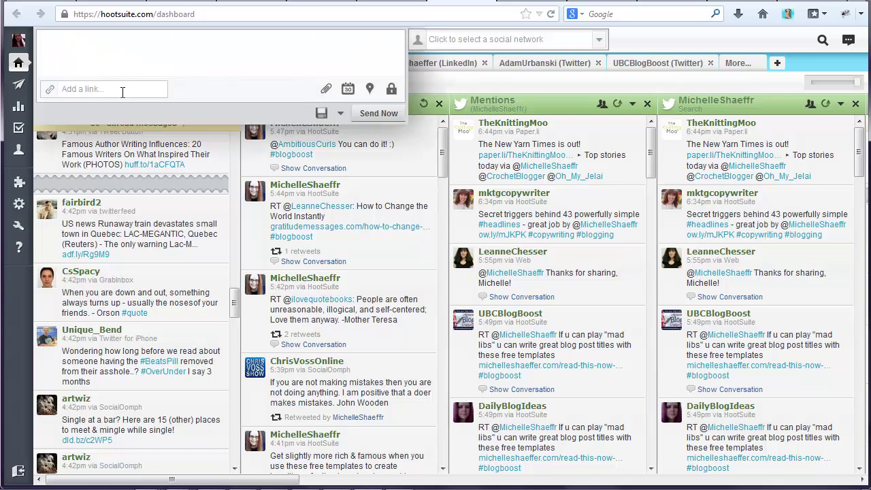
click(122, 91)
key(ctrl+v)
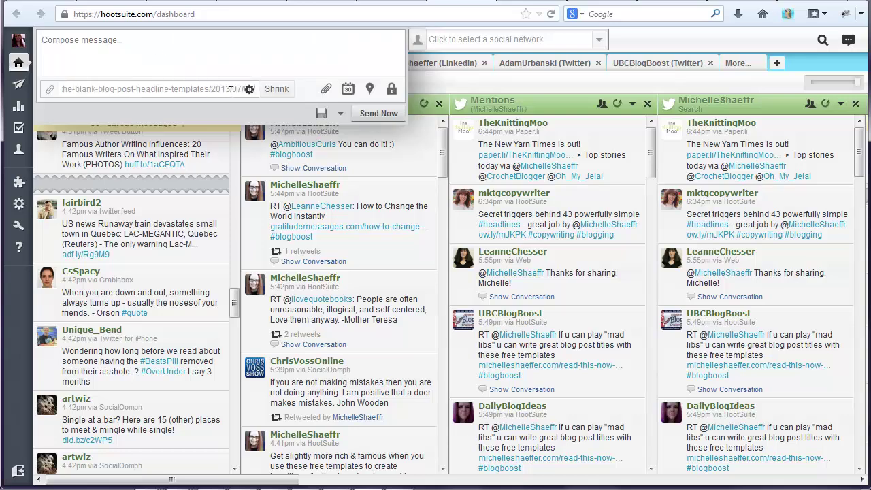
click(286, 92)
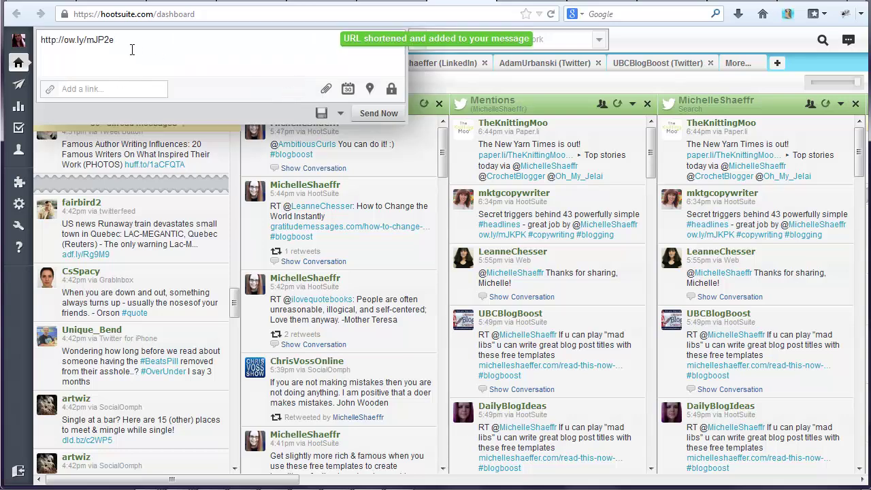
triple_click(98, 42)
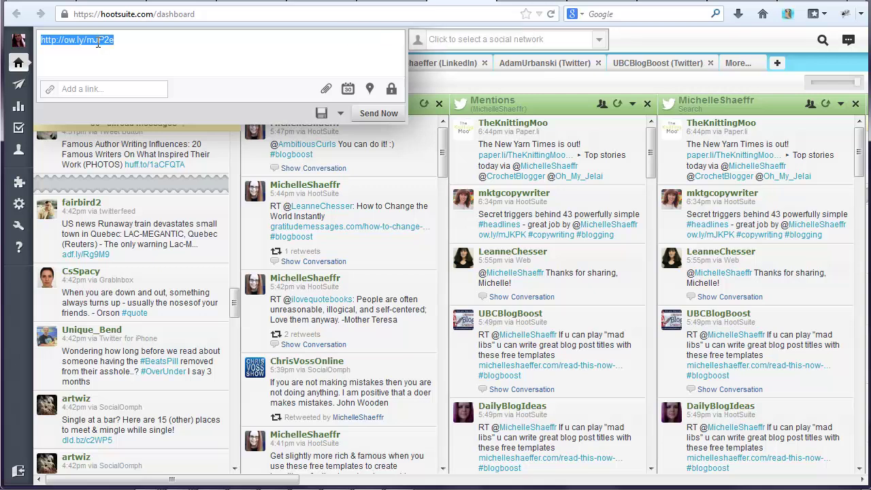
key(ctrl+x)
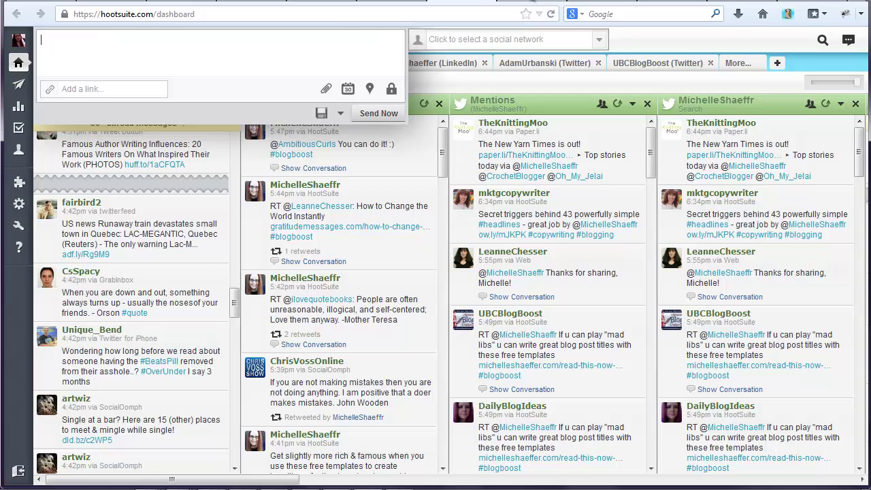
Append the ow.ly short link after the headline in the Tweet box
click(518, 3)
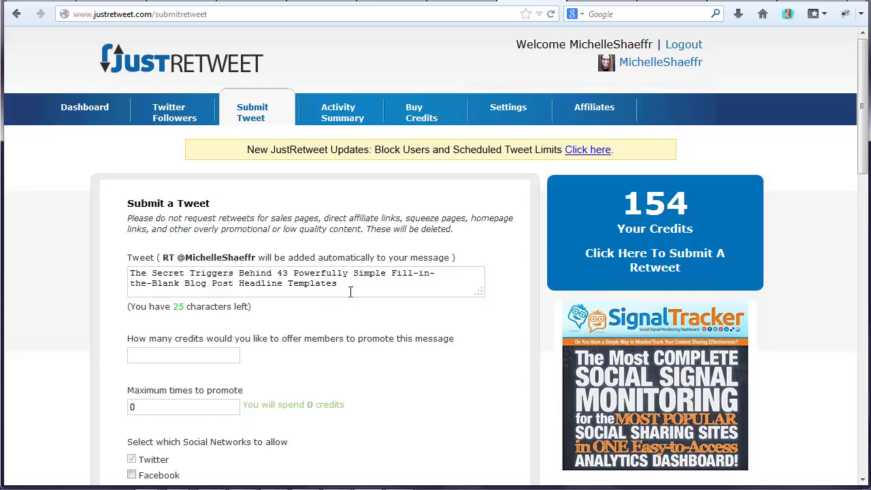
key(ctrl+v)
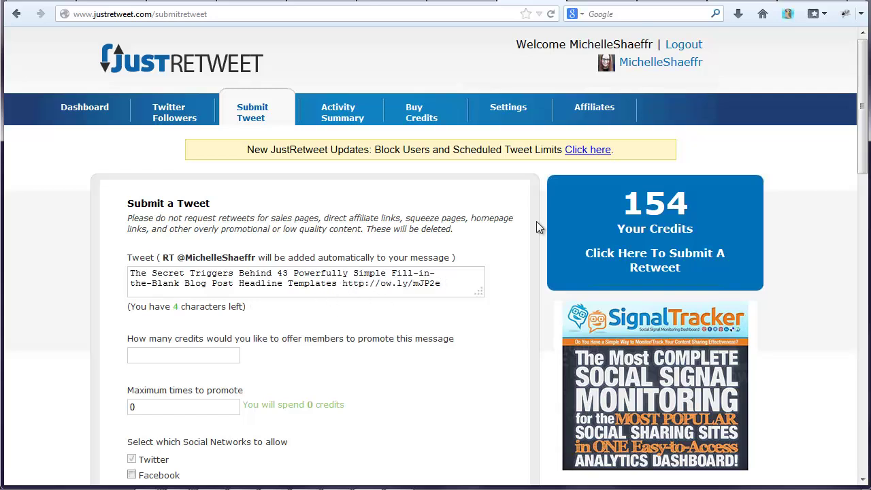
drag(868, 118, 868, 141)
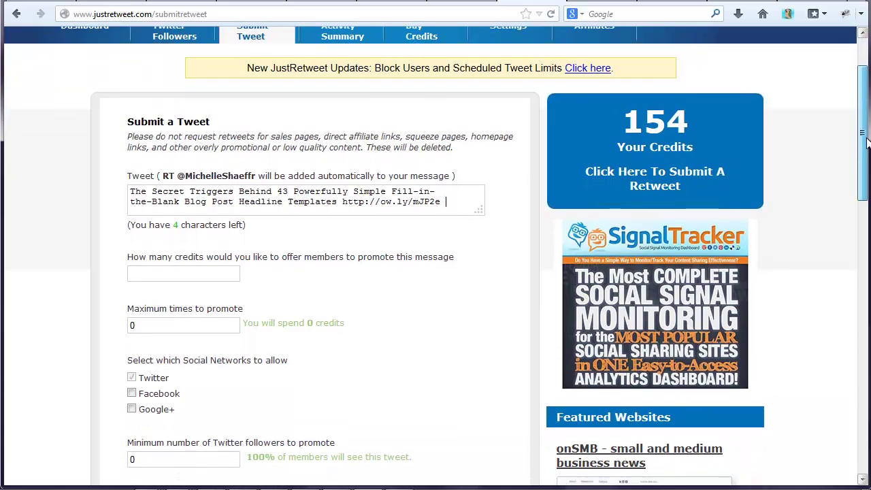
drag(868, 141, 868, 169)
Offer 15 credits per promotion, up to 10 times, with Facebook allowed
click(220, 201)
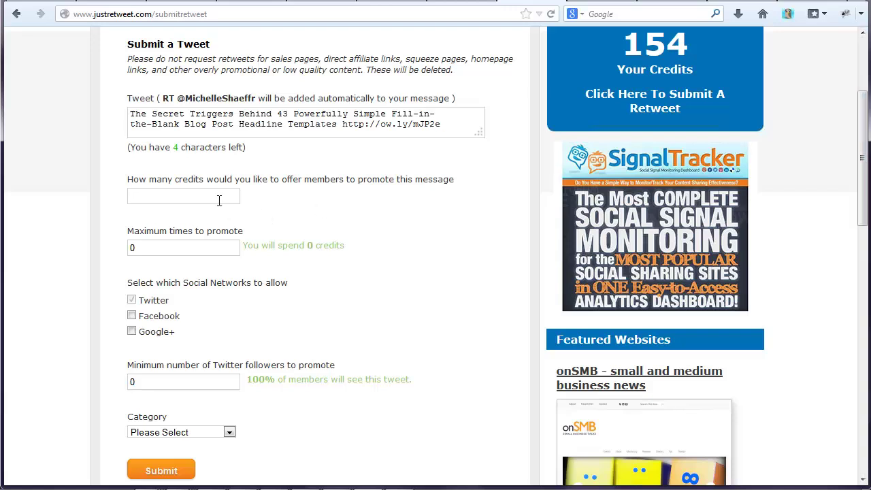
text(15)
key(BackSpace)
text(10)
drag(319, 325, 141, 320)
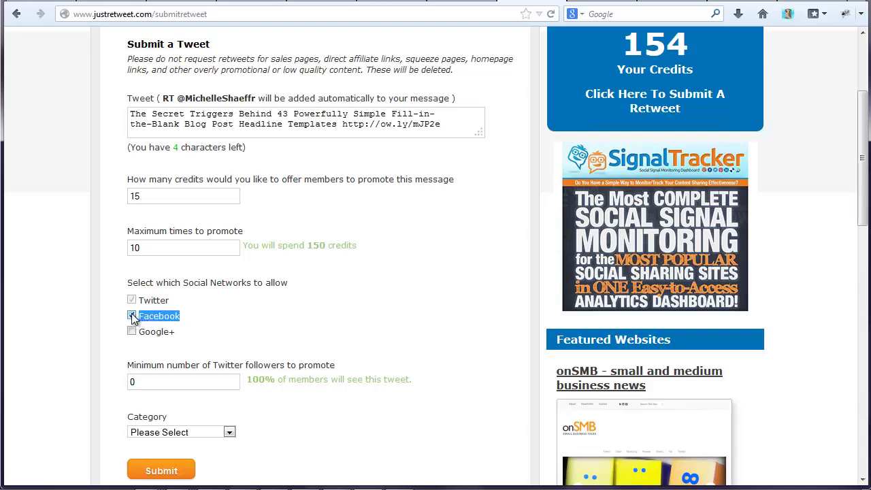
click(259, 323)
drag(866, 109, 866, 136)
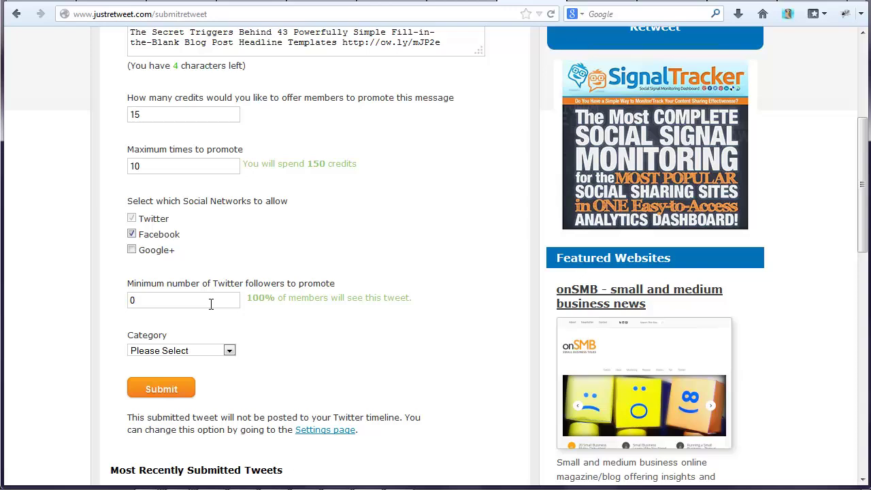
Require at least 100 Twitter followers and set the tweet's category to Blogging
key(BackSpace)
text(100)
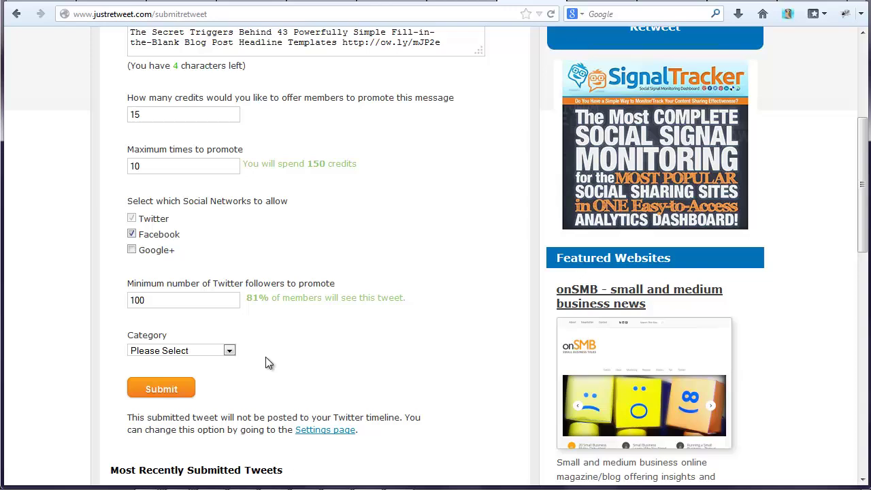
click(220, 351)
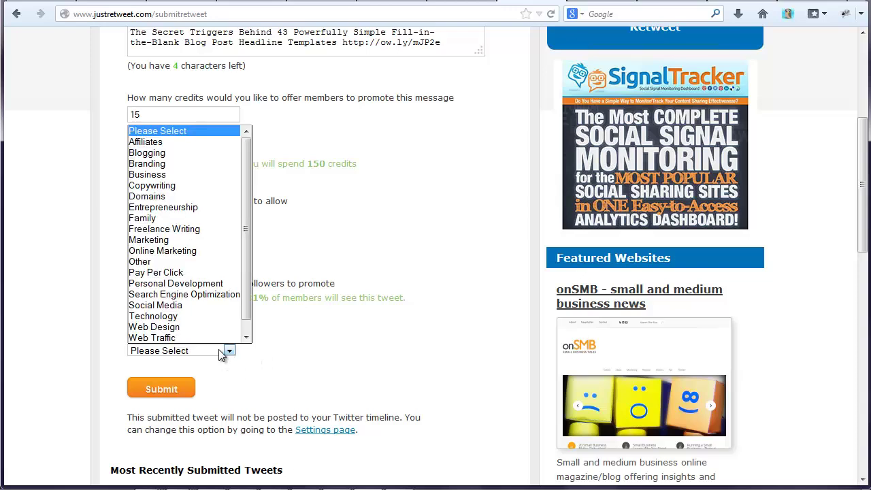
click(188, 156)
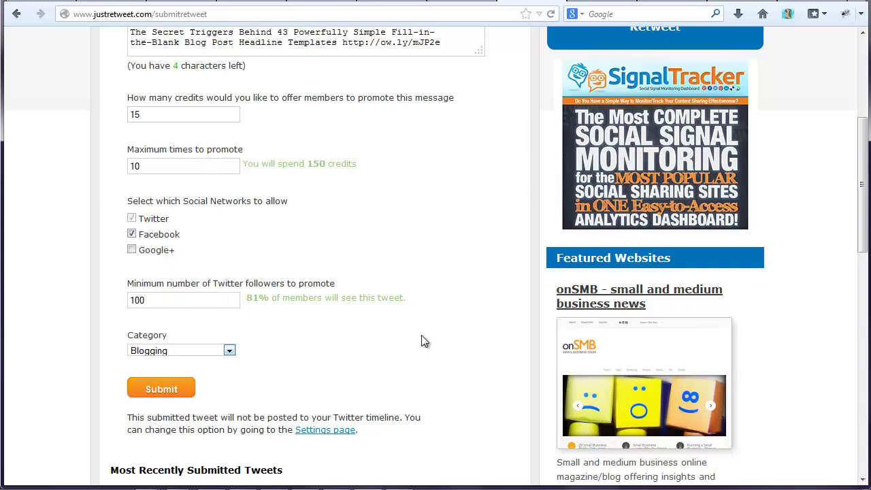
scroll(422, 342, down, 2)
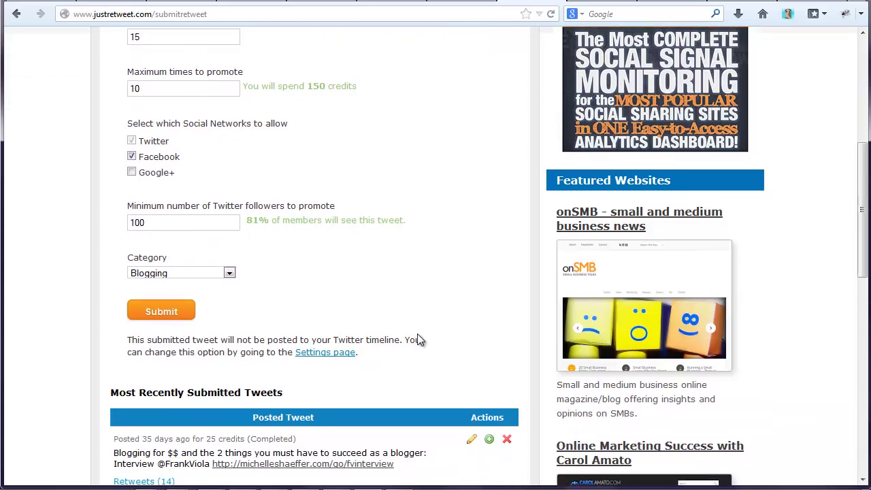
Submit the blog post tweet for promotion, leaving 4 credits, and return to the dashboard
click(168, 314)
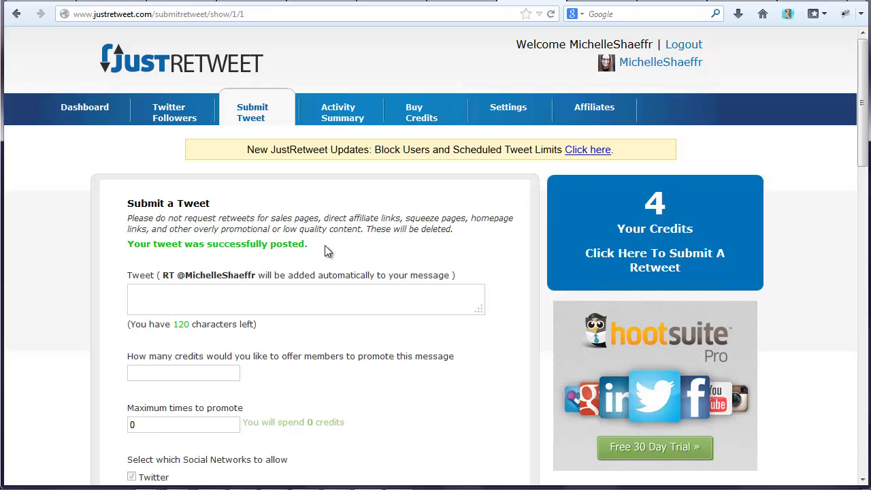
click(104, 124)
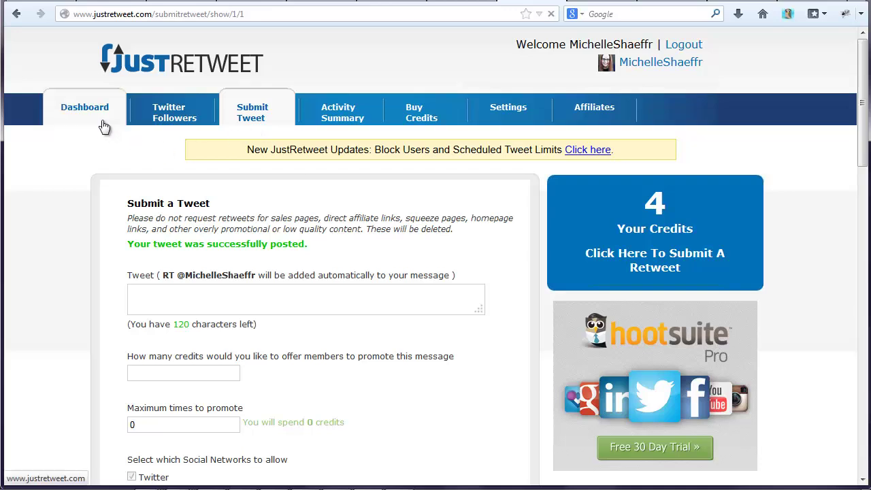